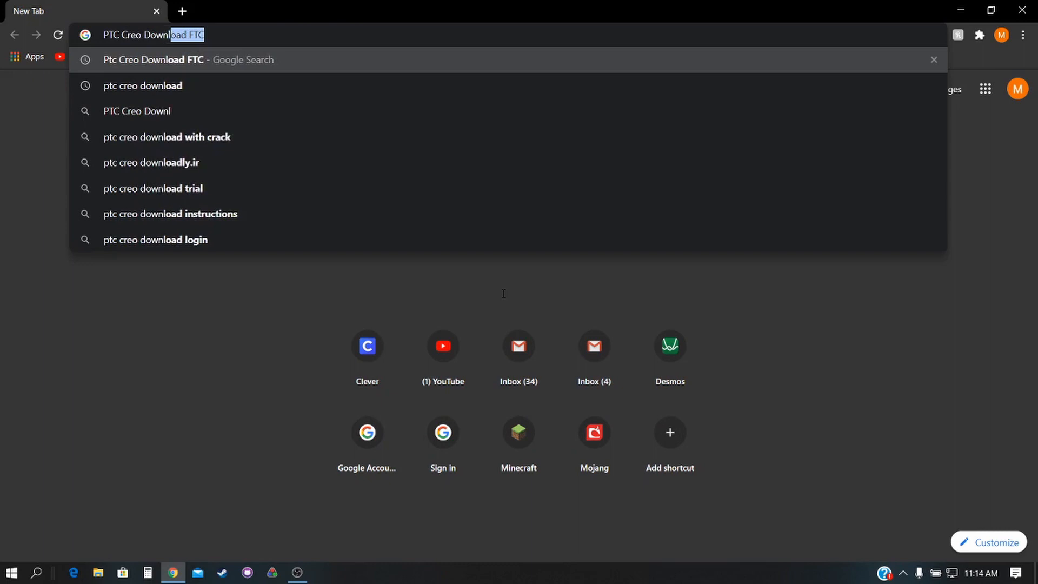
- Search Google for "PTC Creo Download FTC", and open the Creo software download from PTC's FIRST page
key(Return)
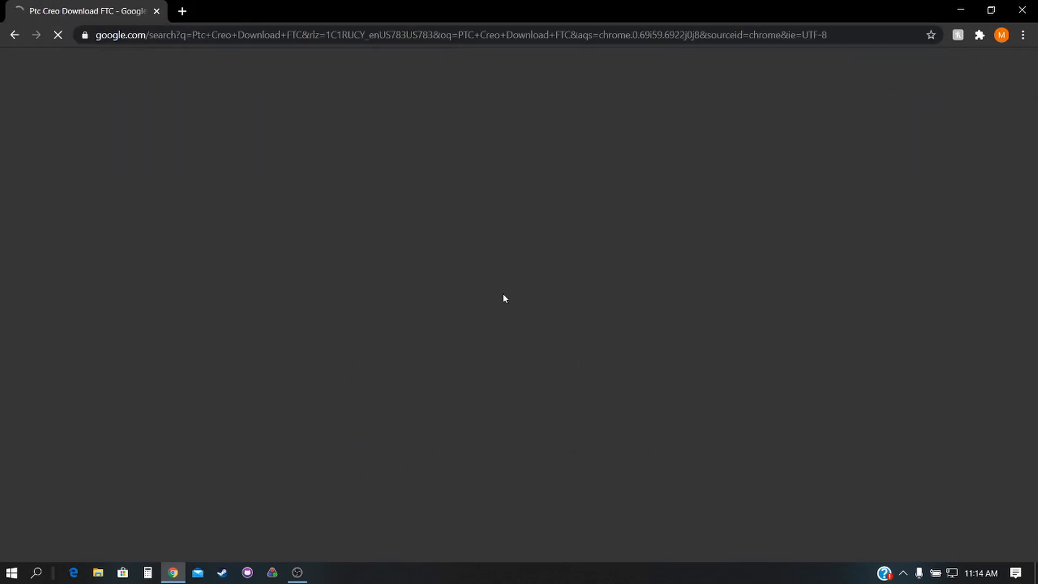
click(184, 190)
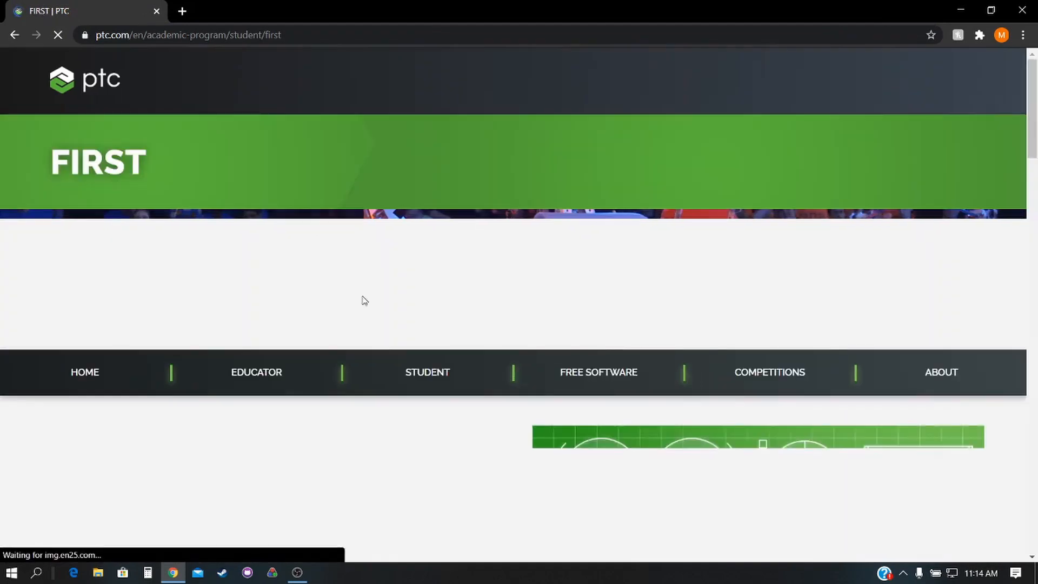
scroll(361, 298, down, 10)
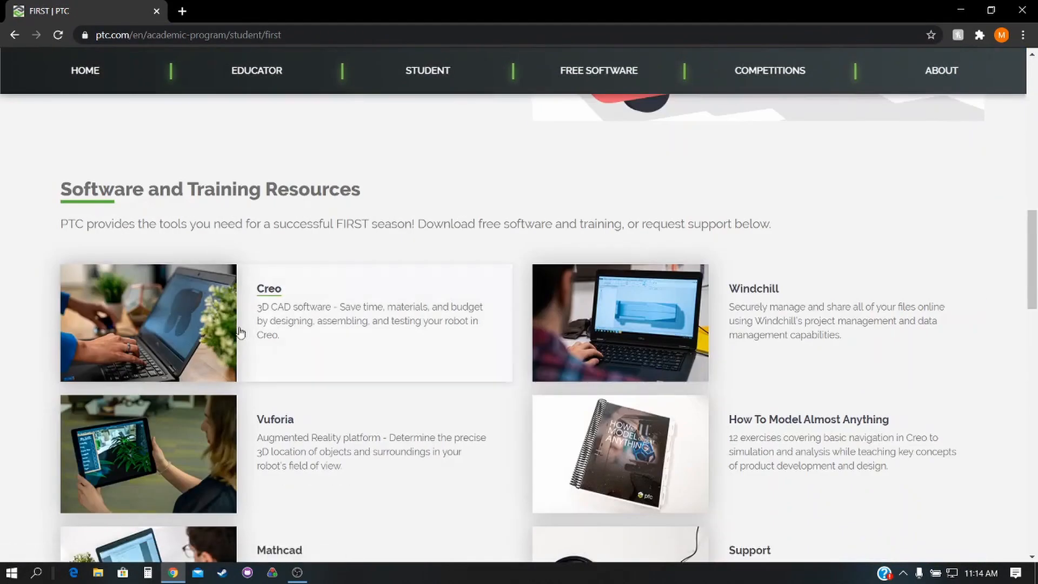
click(268, 331)
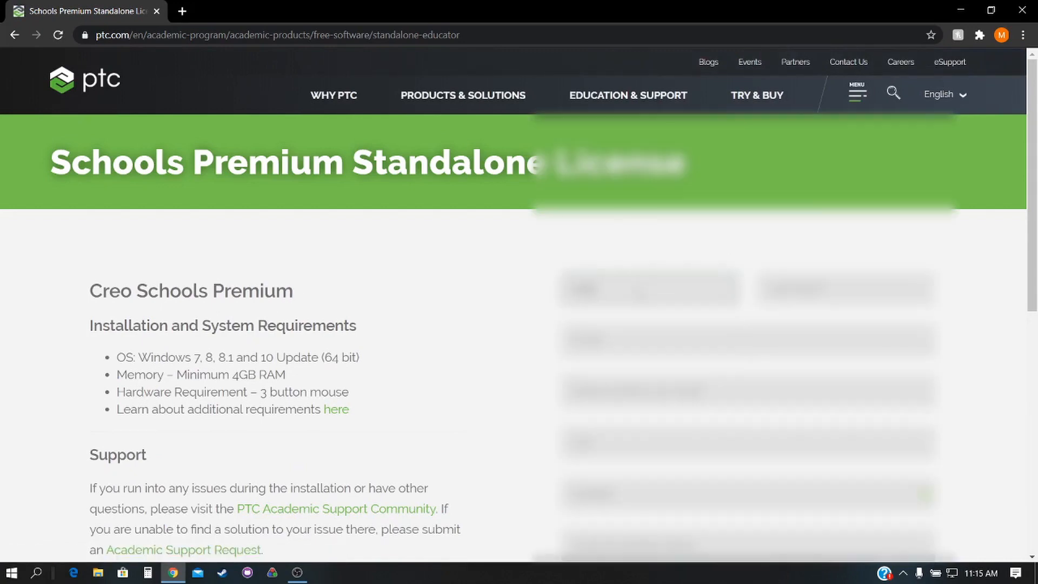
- Fill in the requester's name, e-mail, location and school on the Schools Premium Standalone License form, and enter 1 in the field before Grade Level
text(......)
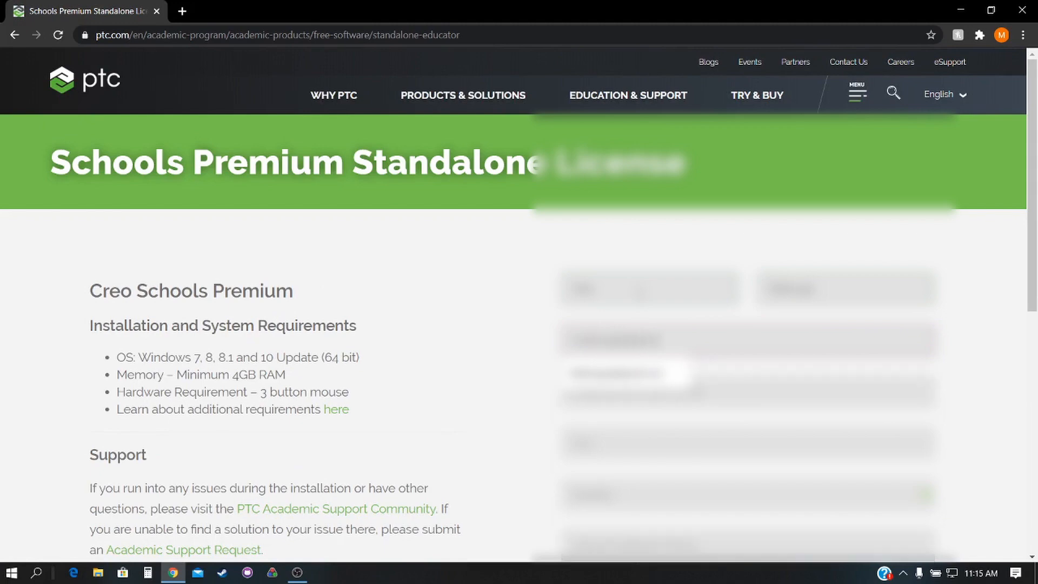
scroll(733, 445, down, 4)
click(732, 385)
text(1)
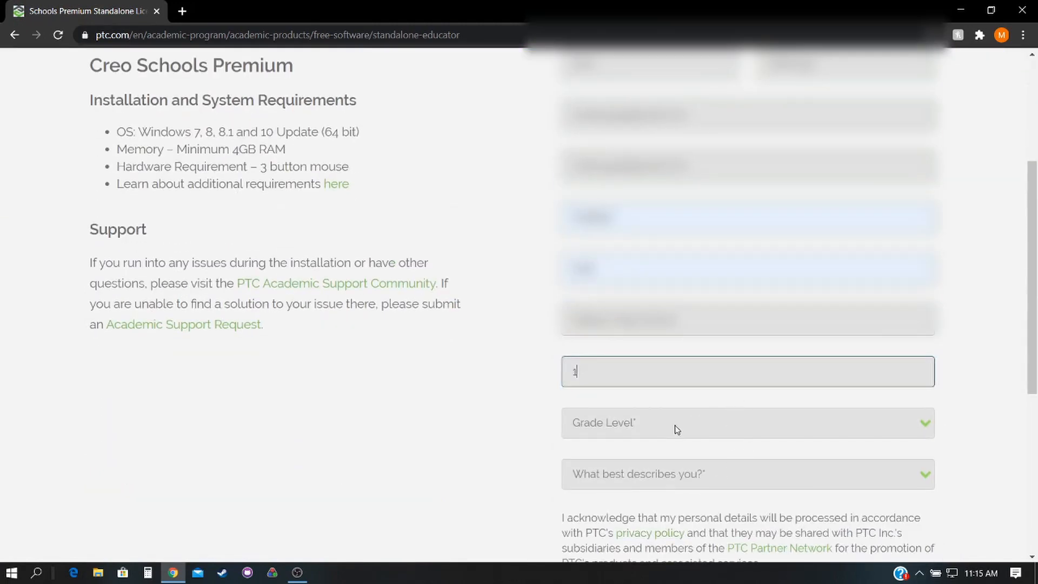
- Set the grade level to Secondary (5-12) and the description to K-12 student, and submit the license request
click(682, 427)
click(598, 471)
click(660, 478)
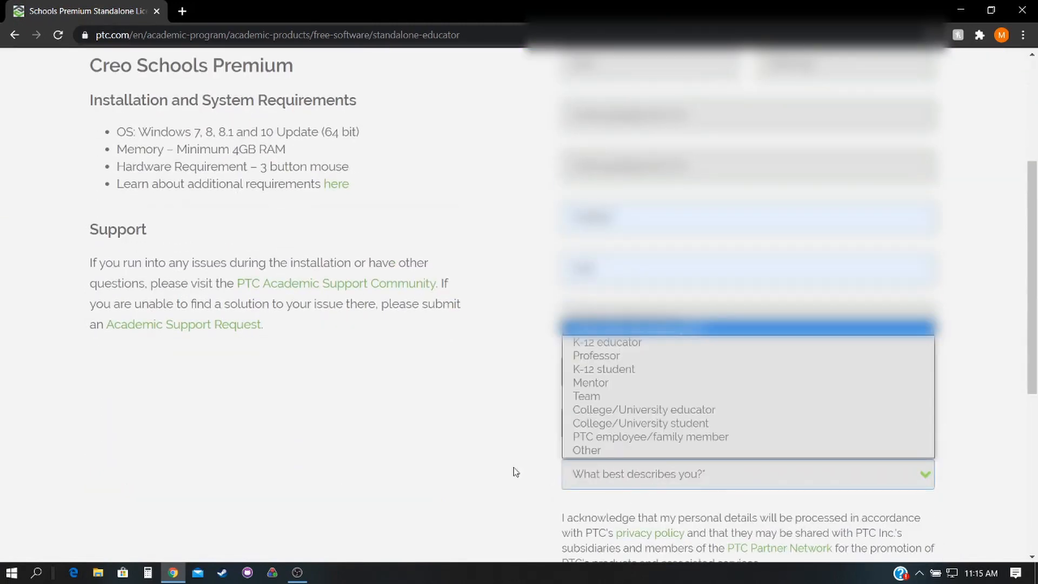
click(613, 369)
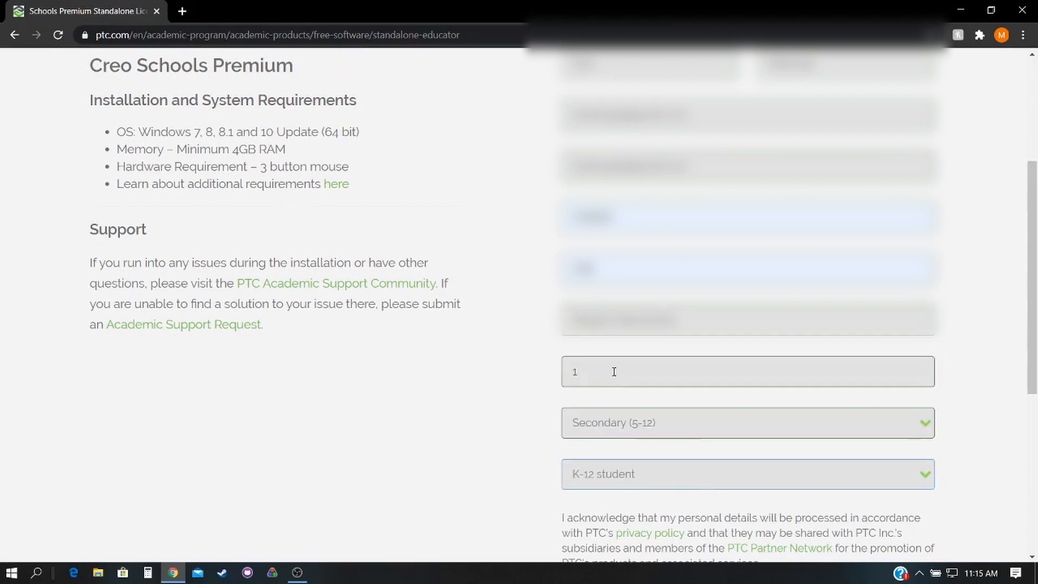
scroll(614, 371, down, 4)
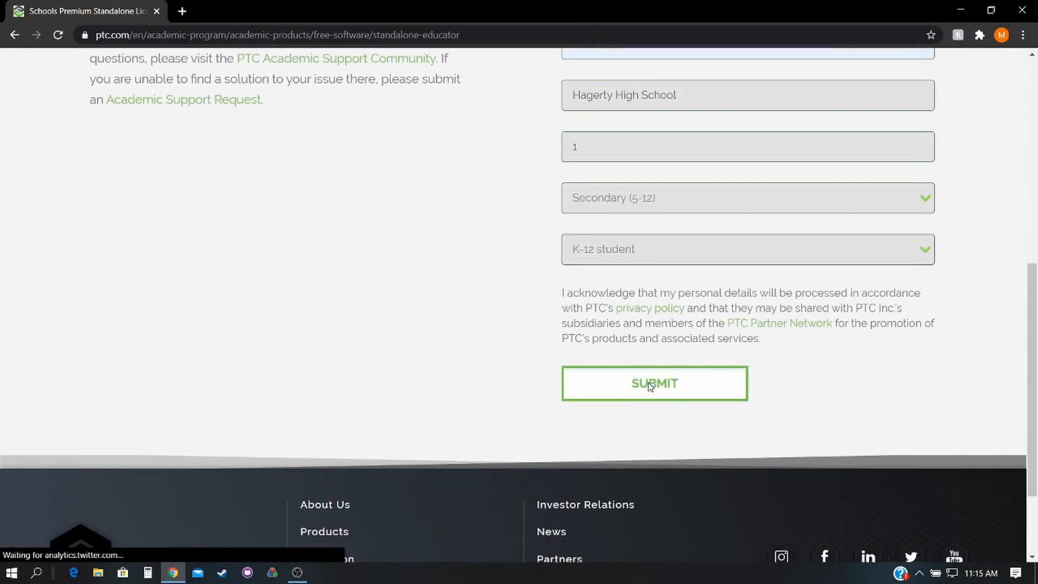
click(650, 384)
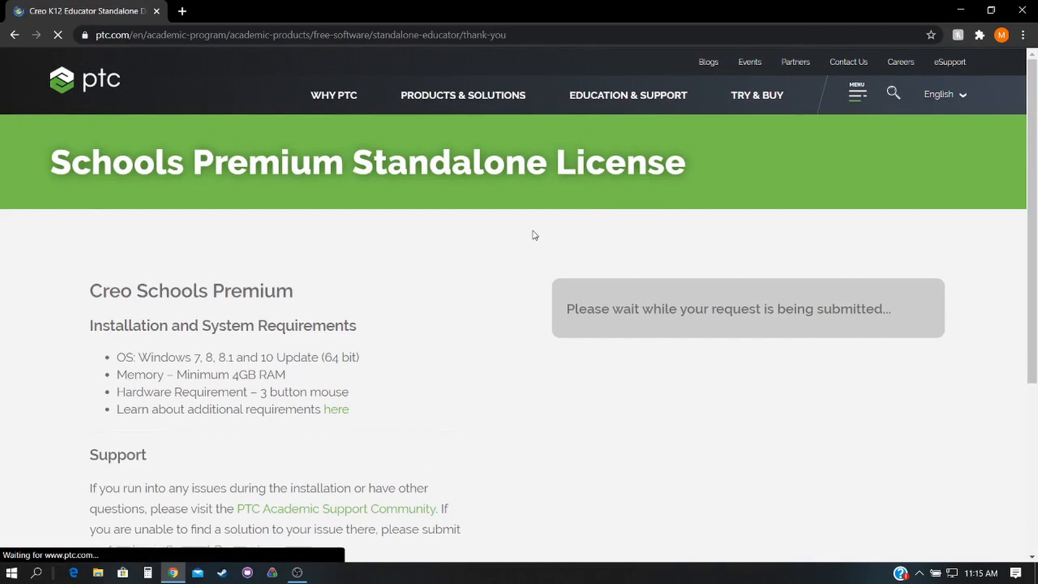
- Open the Educator Installation Guide - Standalone, and follow its download link for the Creo 6.0 DVD image
scroll(534, 234, down, 8)
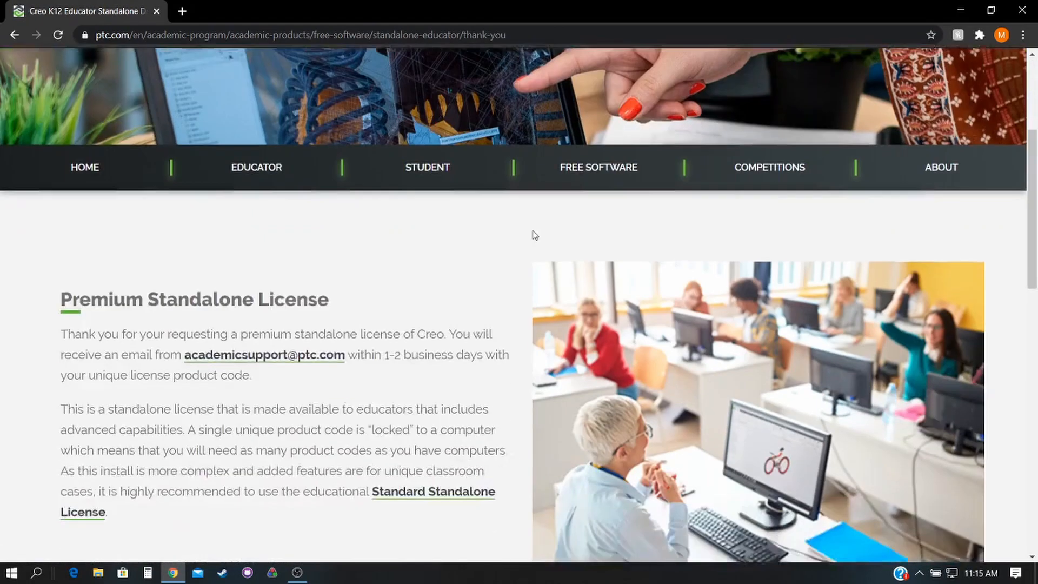
scroll(308, 290, down, 4)
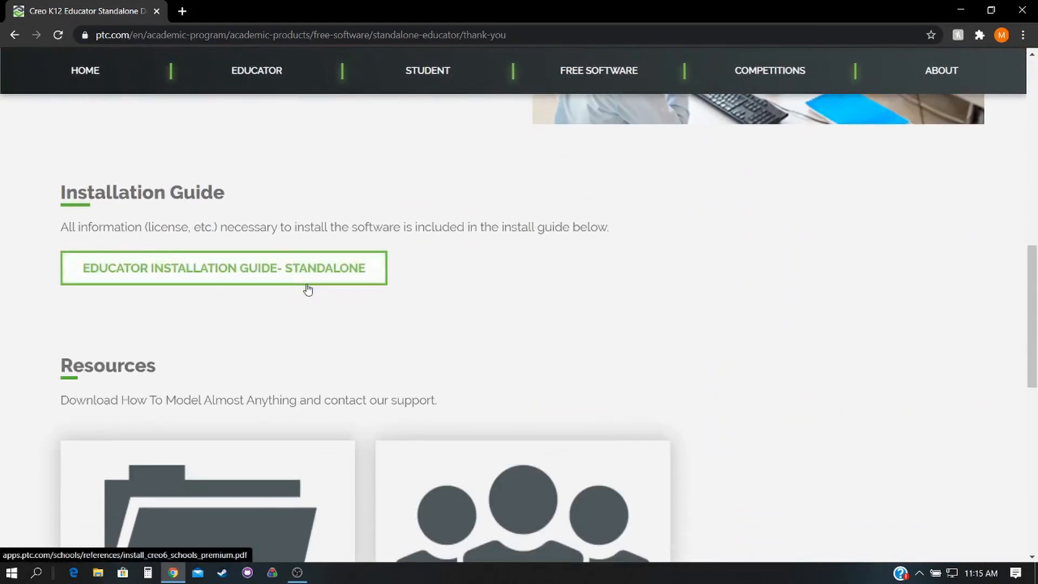
scroll(262, 309, down, 4)
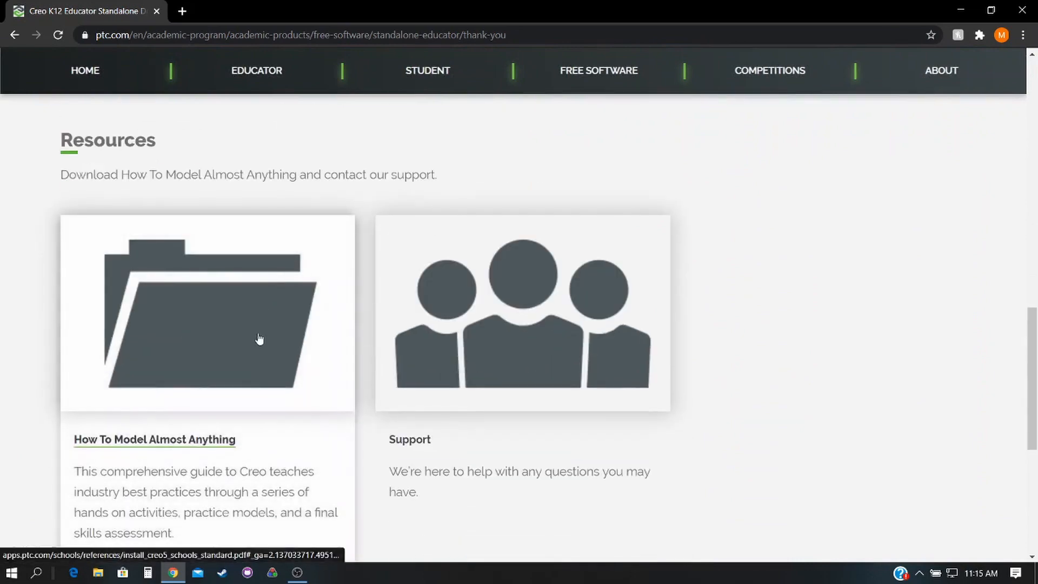
scroll(311, 236, up, 4)
click(303, 268)
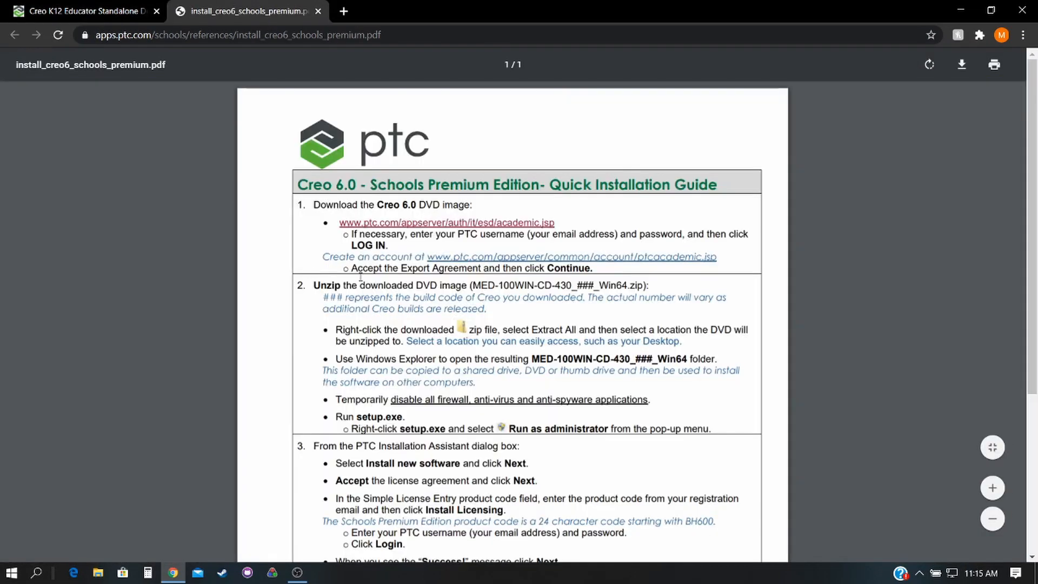
click(476, 223)
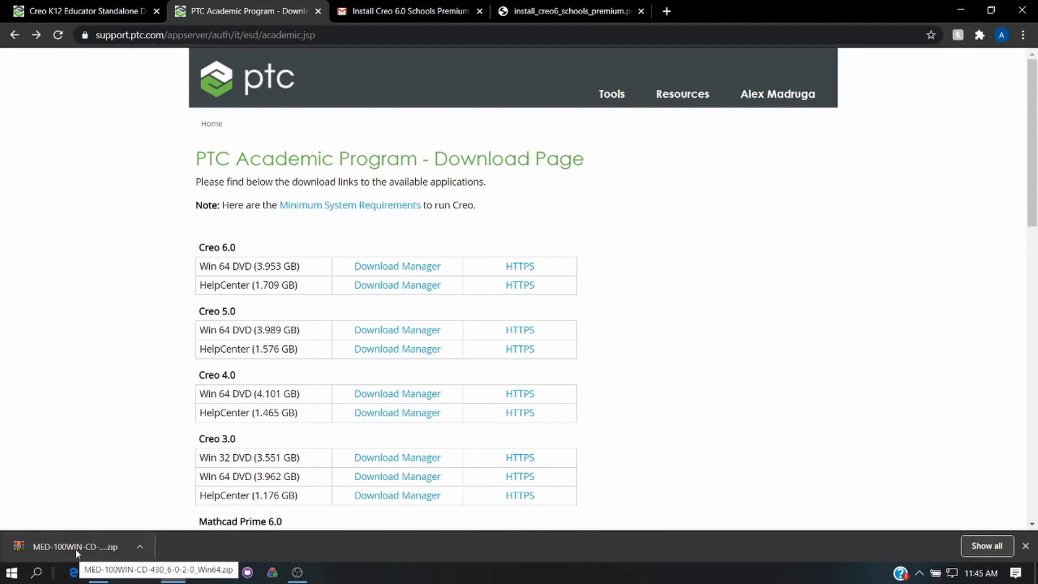
- Put the downloaded MED-100WIN-CD-430_6-0-2-0_Win64.zip on the desktop, and run setup.exe from the Creo files folder
drag(77, 547, 428, 144)
key(super+d)
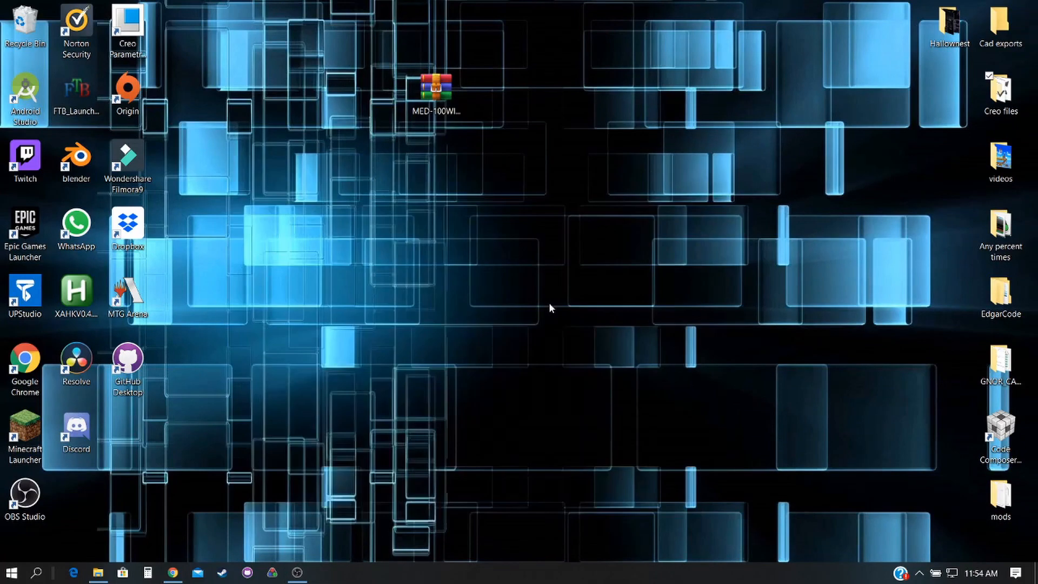
double_click(1000, 102)
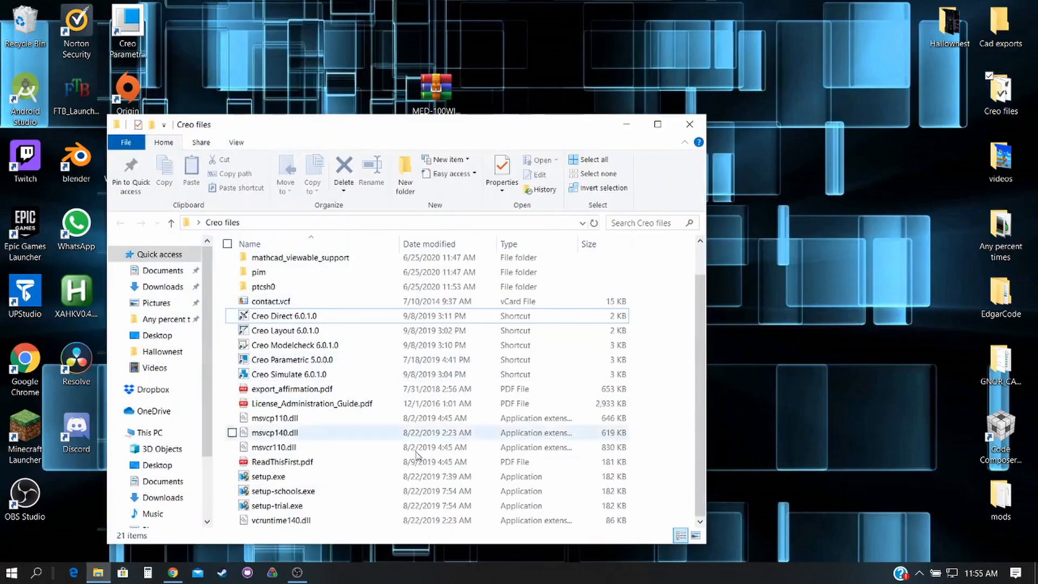
double_click(304, 478)
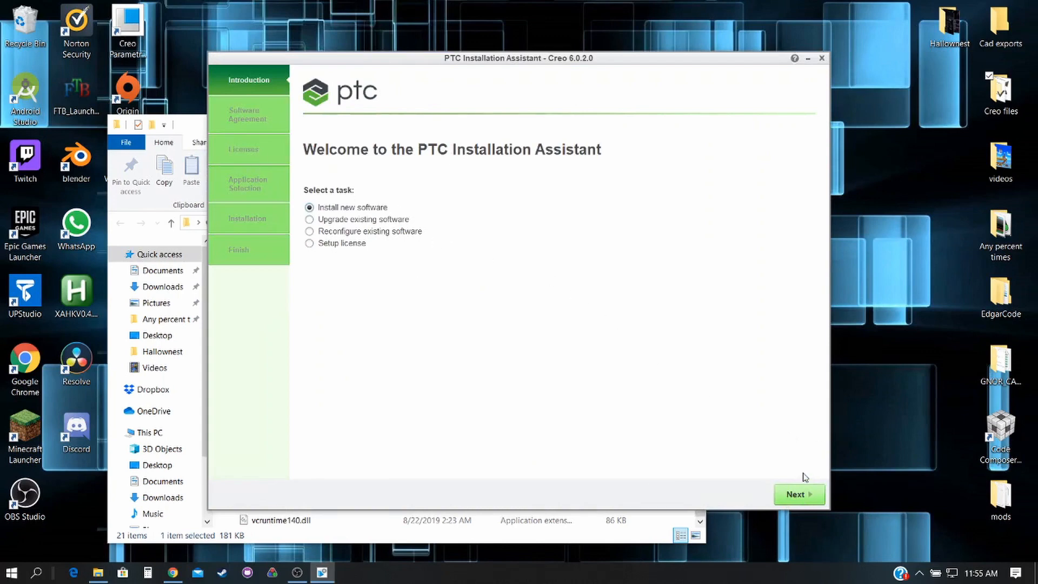
- Proceed with Install new software in the PTC Installation Assistant, accepting the software license agreement and confirming export compliance
click(799, 496)
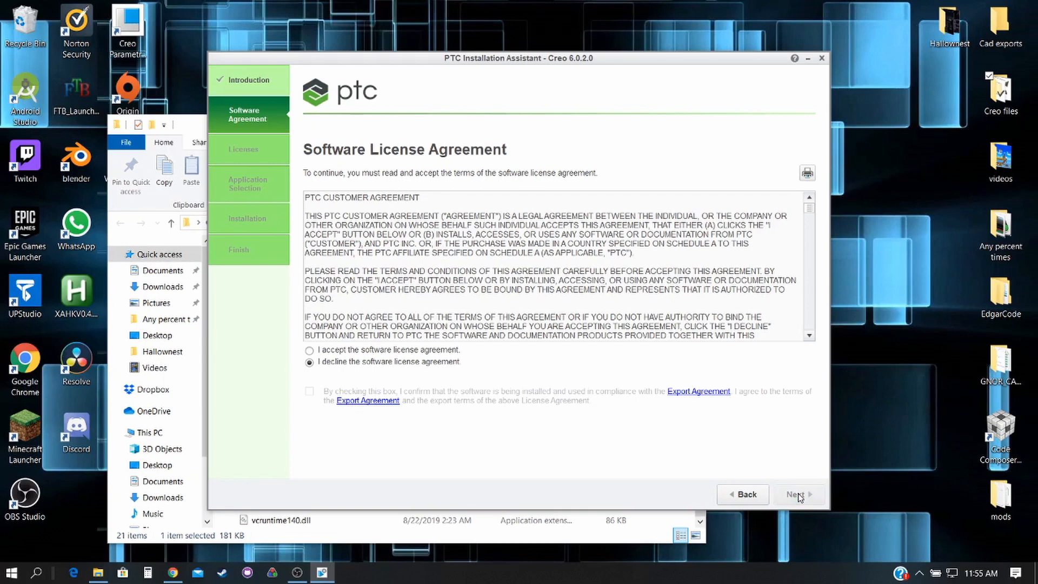
click(354, 351)
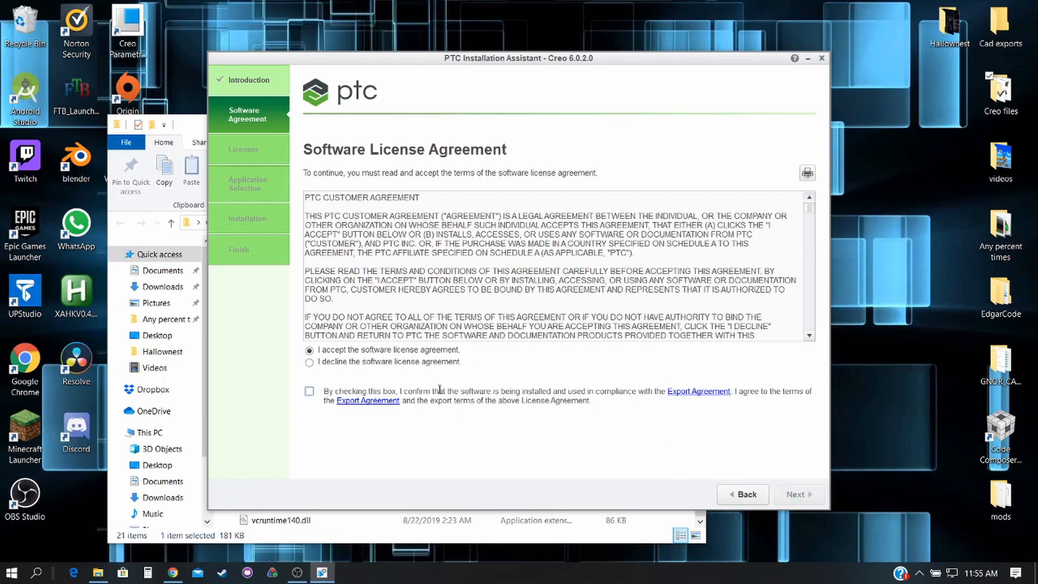
click(310, 392)
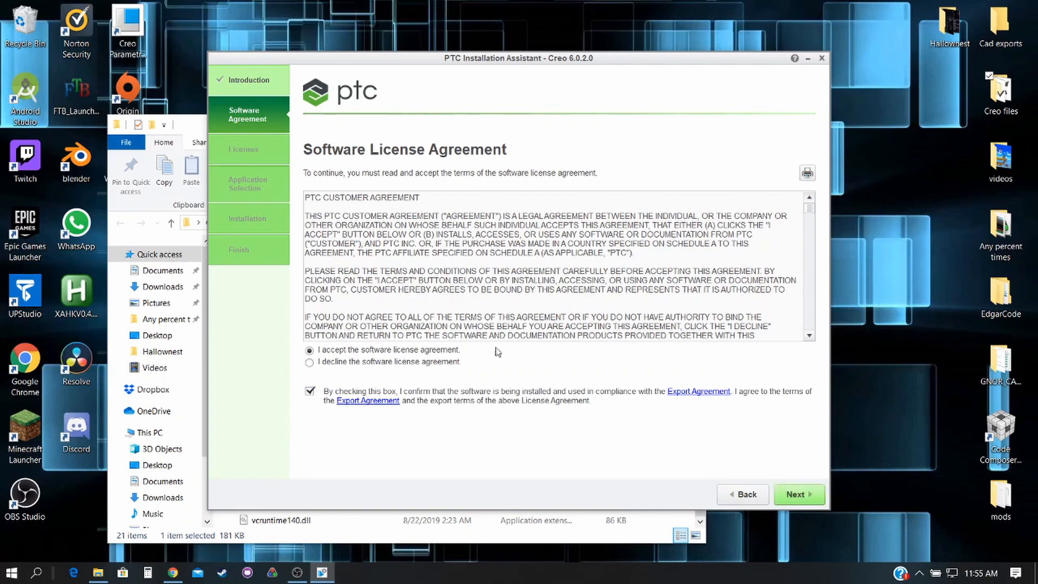
click(787, 494)
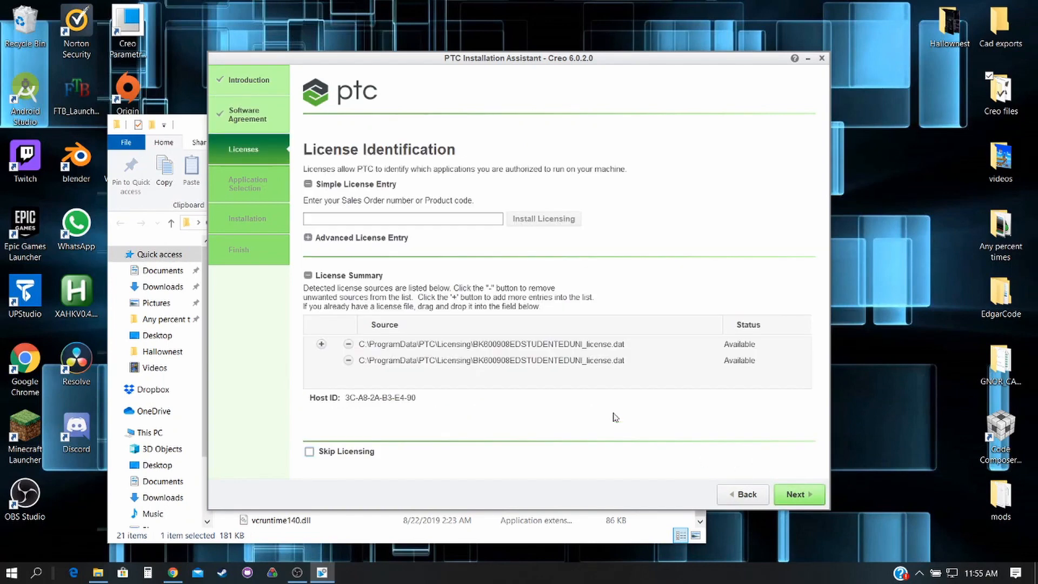
- Switch to Chrome and copy the product code from the "Install Creo 6.0 Schools Premium Standalone Edition" e-mail in Gmail
drag(424, 59, 614, 9)
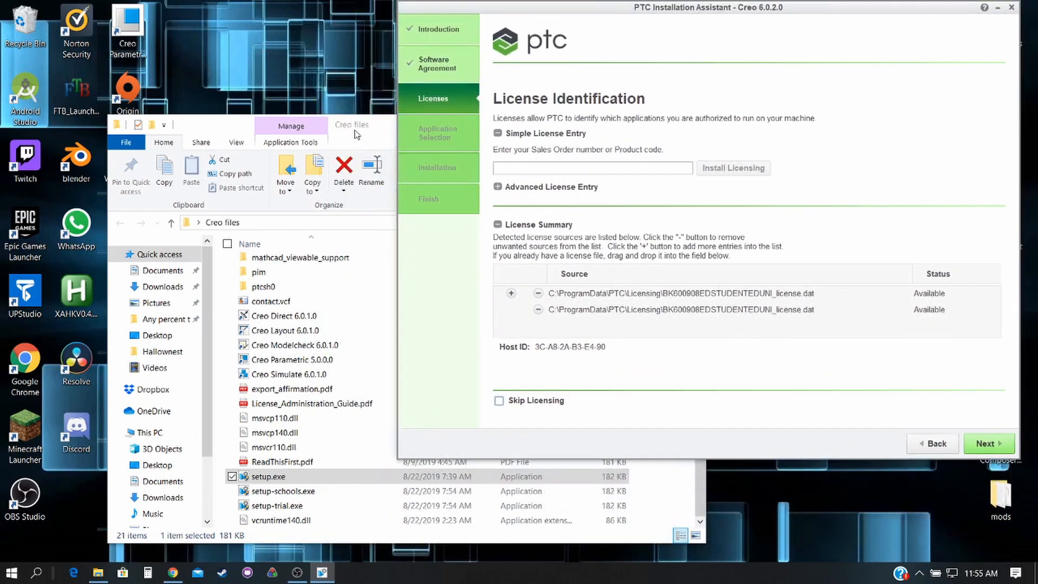
click(176, 576)
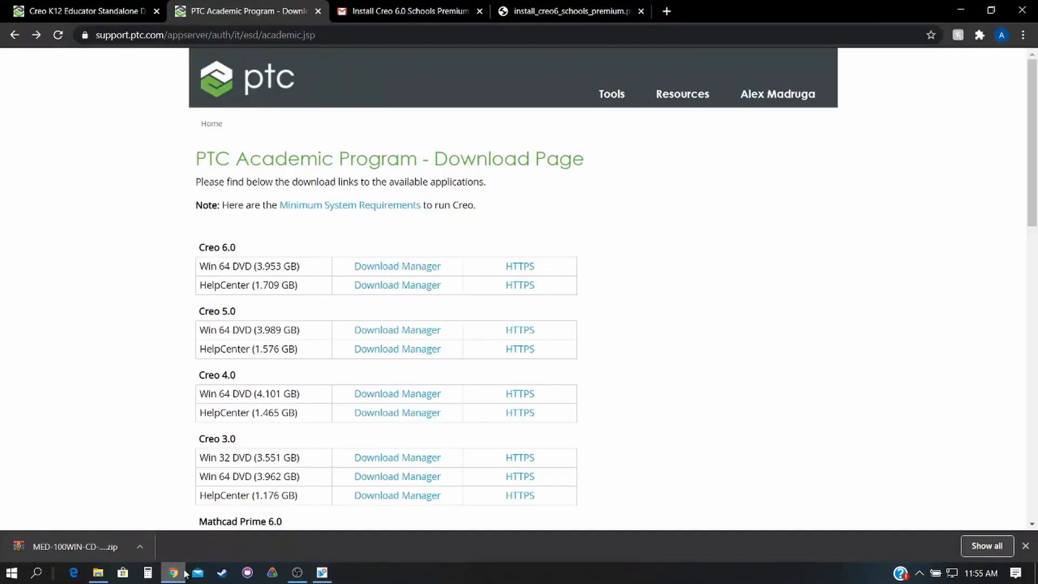
click(411, 11)
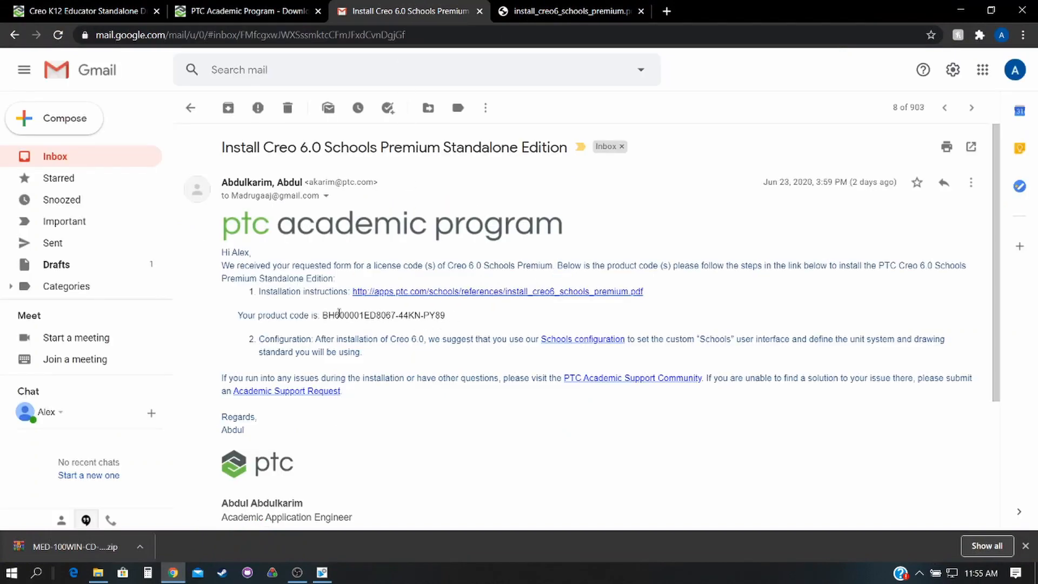
drag(322, 315, 446, 317)
key(ctrl+c)
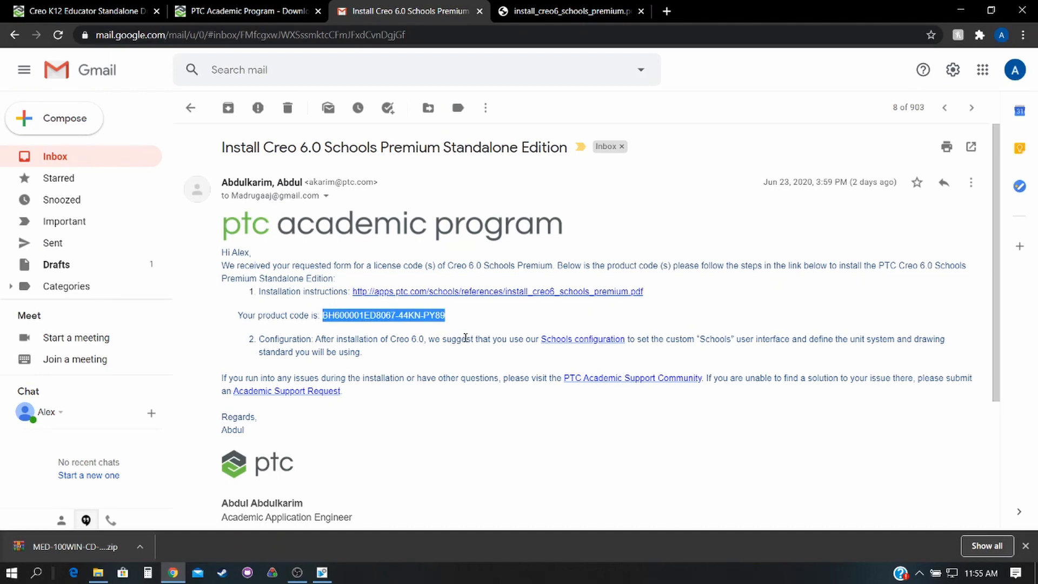
- Return to the PTC Installation Assistant, paste the product code into the Simple License Entry field and install the licensing
click(321, 574)
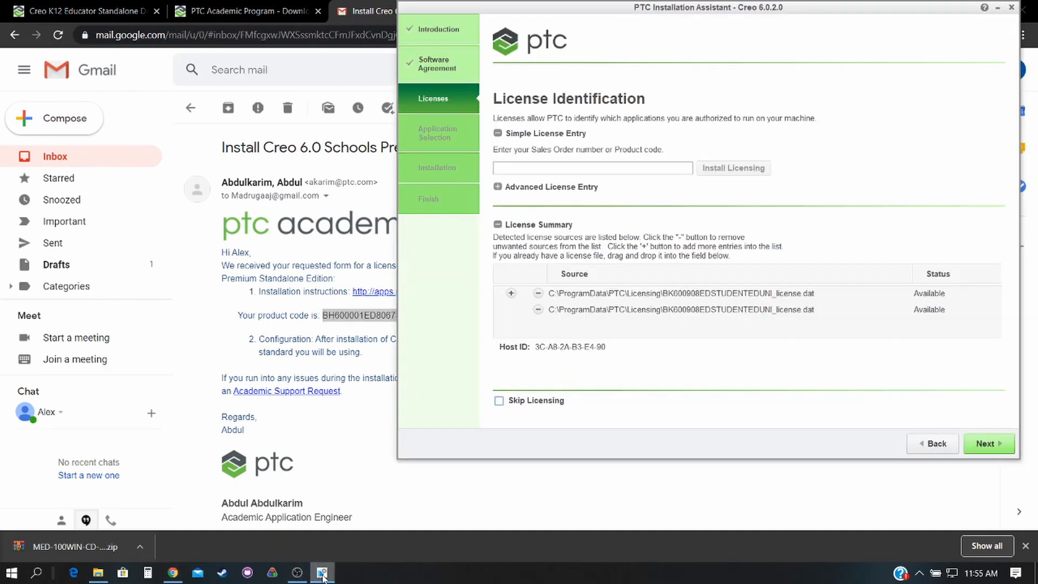
click(533, 167)
key(ctrl+v)
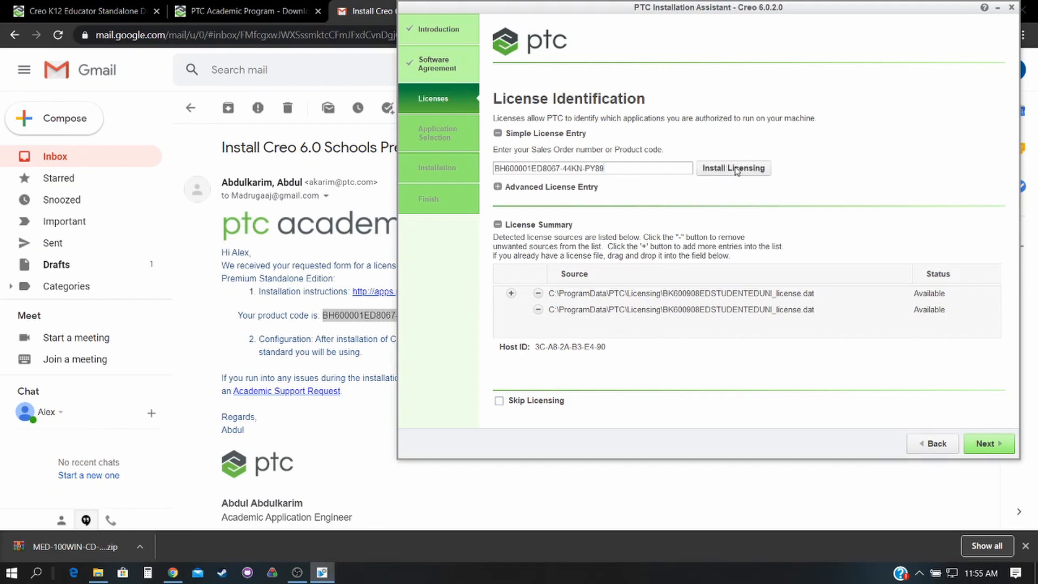
click(734, 169)
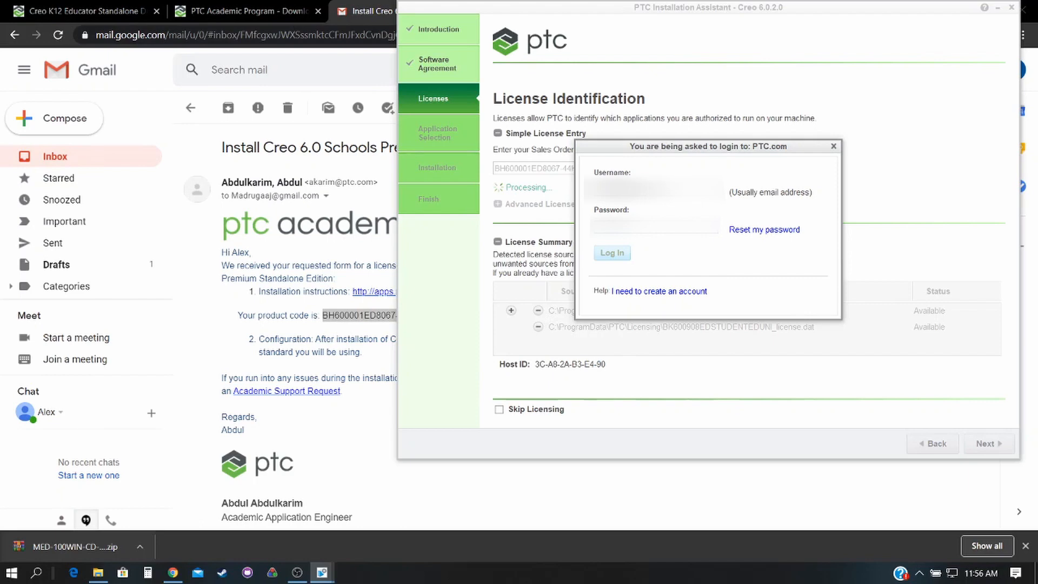
- Log in to PTC.com with the account password, and continue from License Identification to Application Selection
text(***)
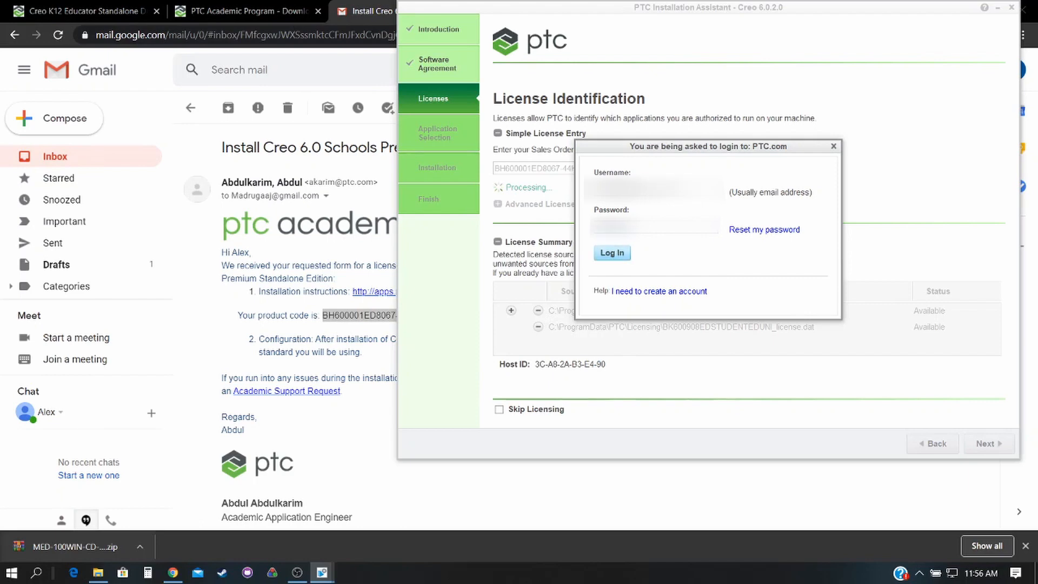
key(Return)
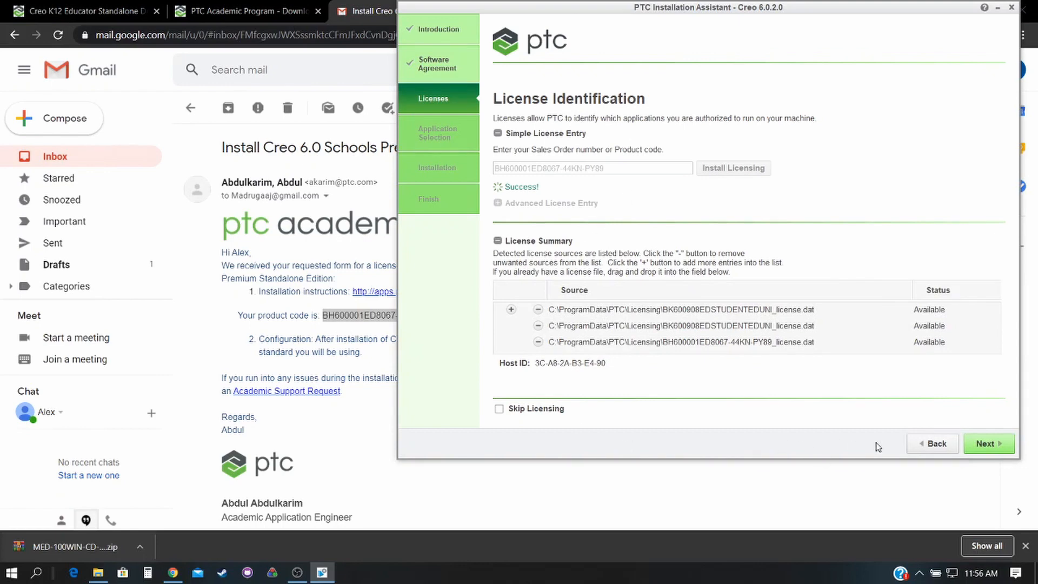
click(980, 444)
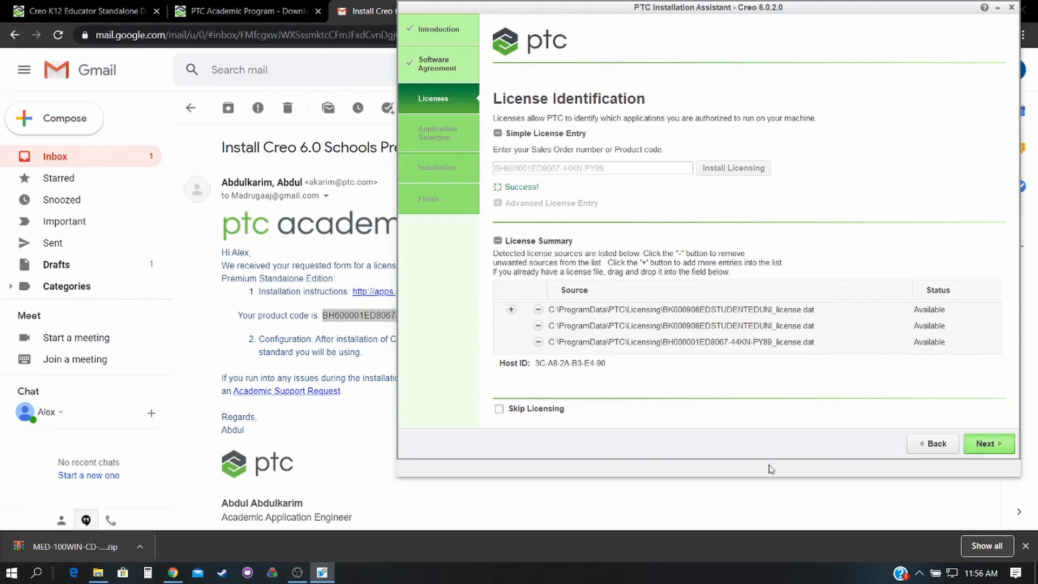
click(994, 443)
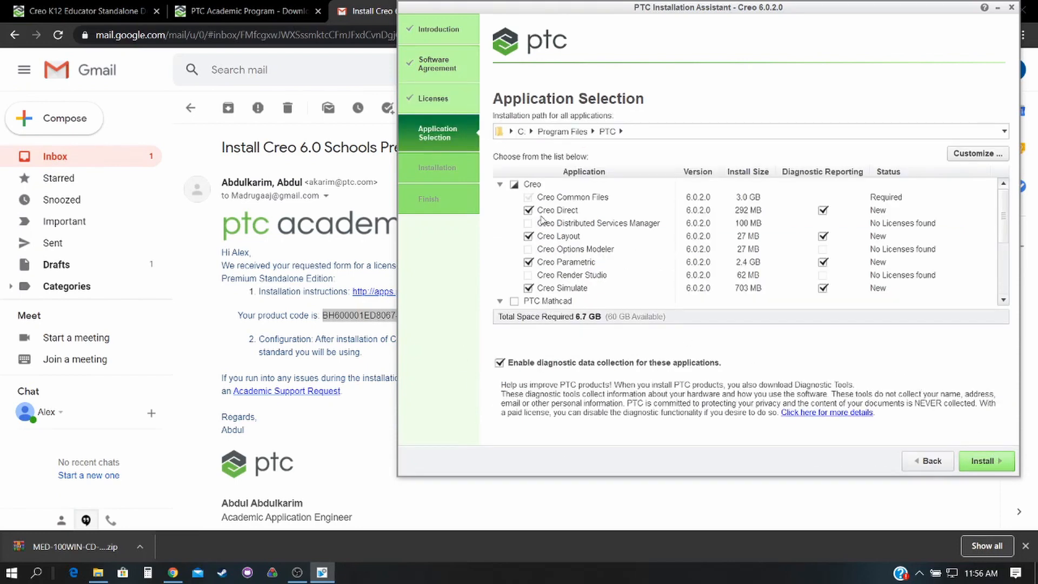
- Review the application list and start installing the selected Creo 6.0.2.0 applications in Program Files > PTC on drive C
scroll(573, 284, down, 3)
scroll(575, 285, down, 1)
scroll(575, 285, up, 1)
click(981, 461)
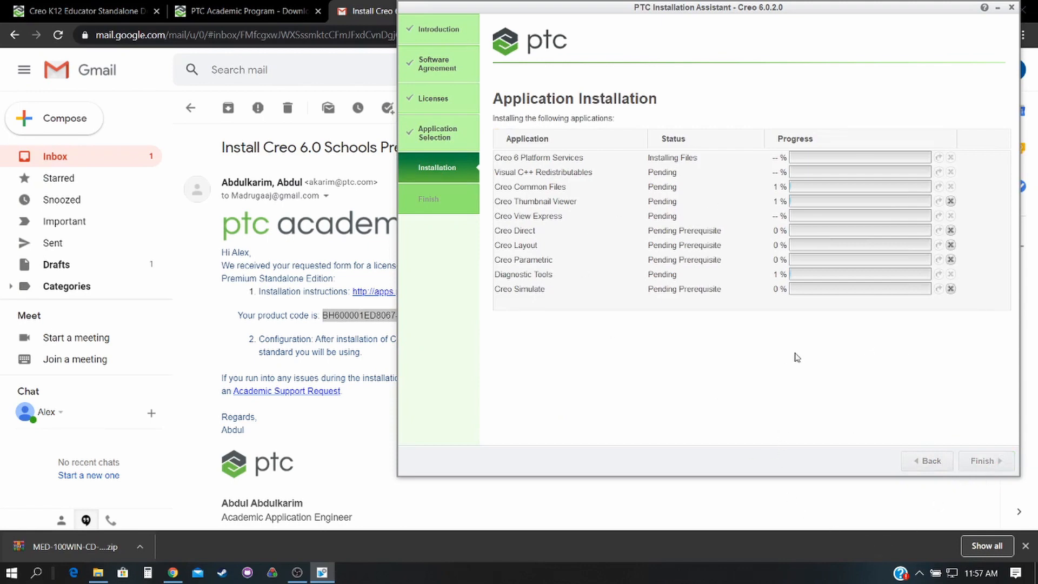
click(298, 574)
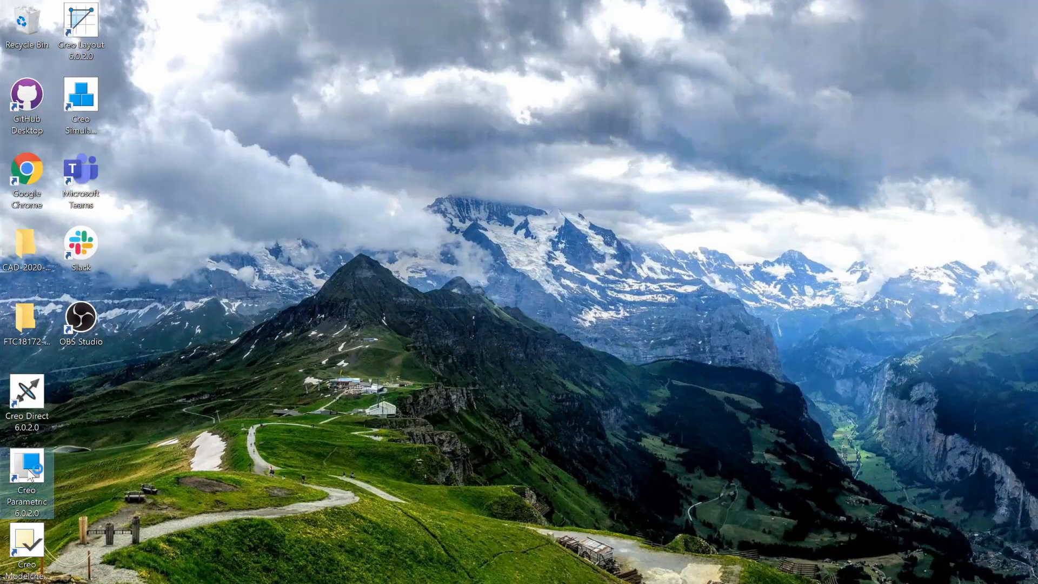
- Launch Creo Parametric 6.0.2.0 from its desktop shortcut
double_click(30, 474)
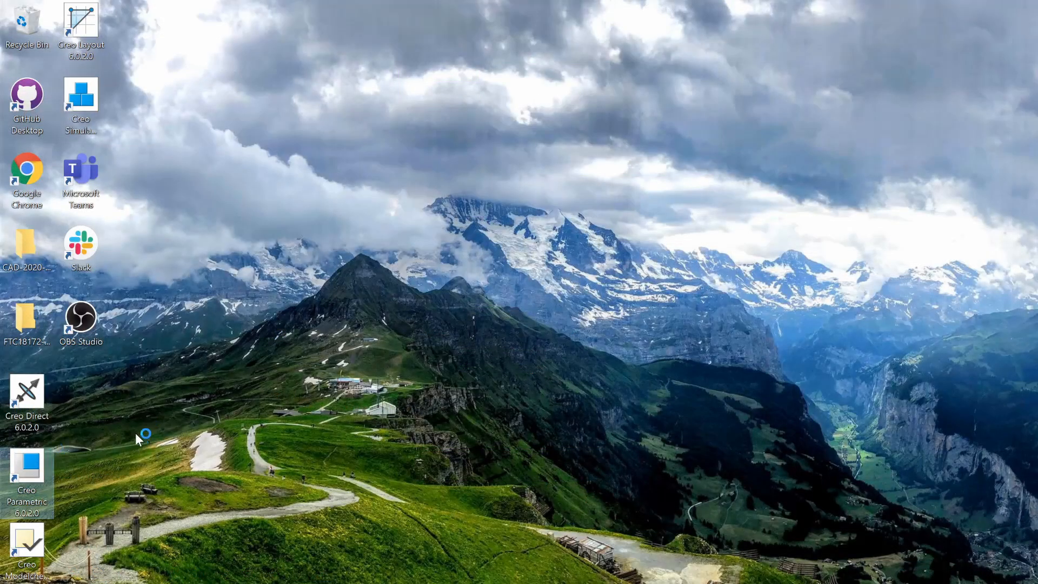